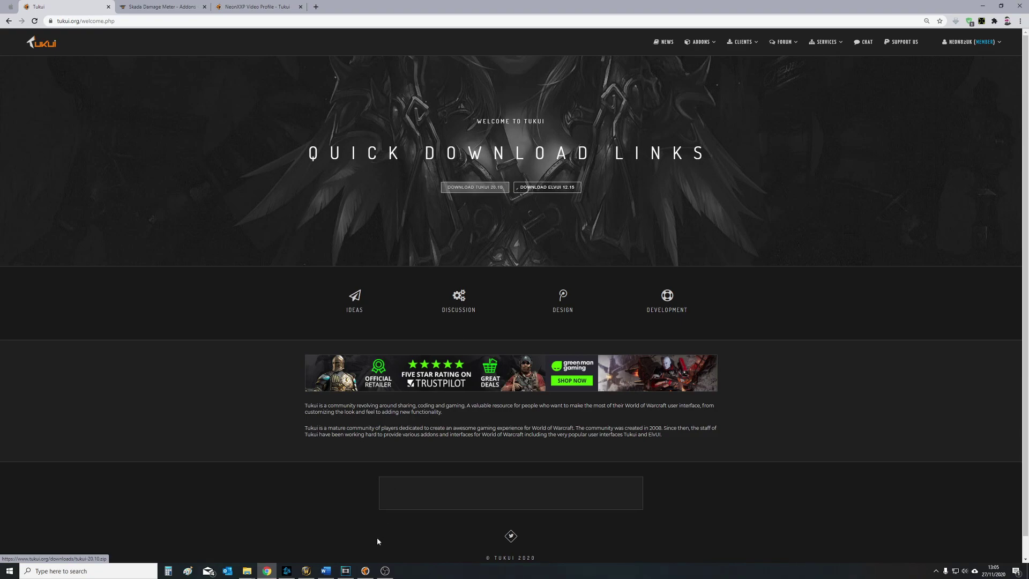
Bring up the Tukui client and go to the Video Profile thread under ElvUI's Exported Profiles
{"action": "left_click", "coordinate": [364, 570]}
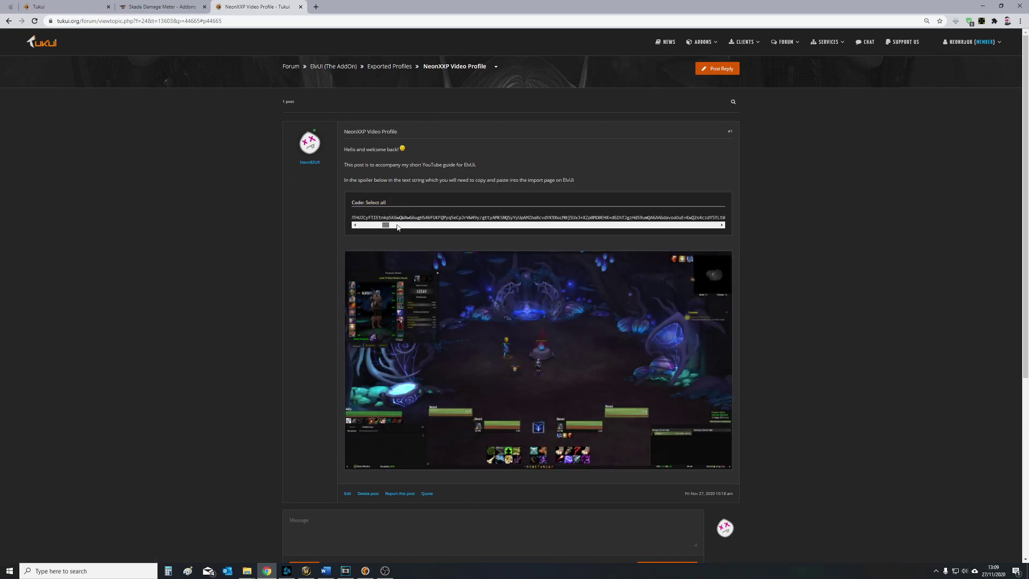
Select the entire ElvUI profile import string in the code box and copy it
{"action": "left_click", "coordinate": [376, 205]}
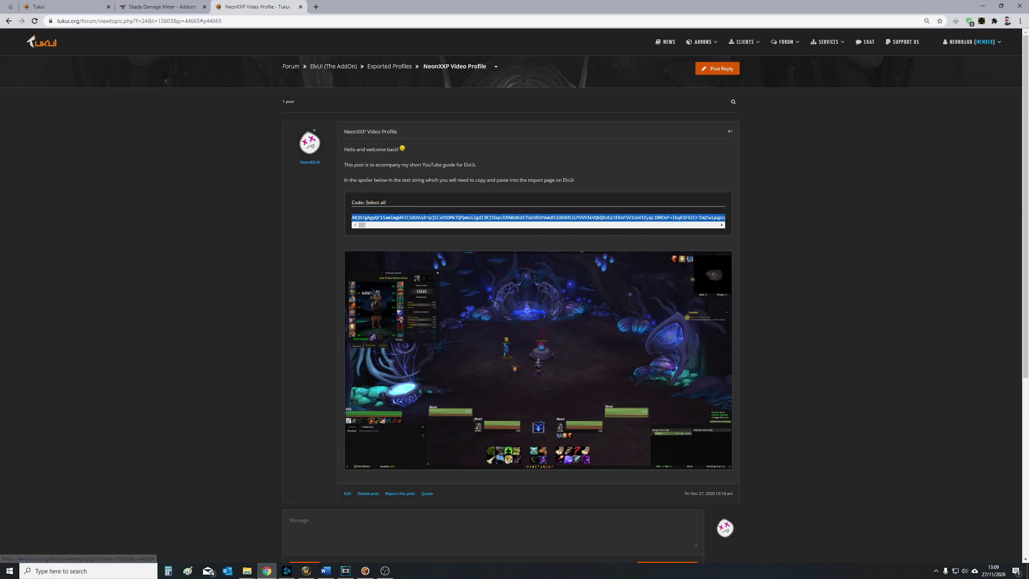
{"action": "right_click", "coordinate": [427, 217]}
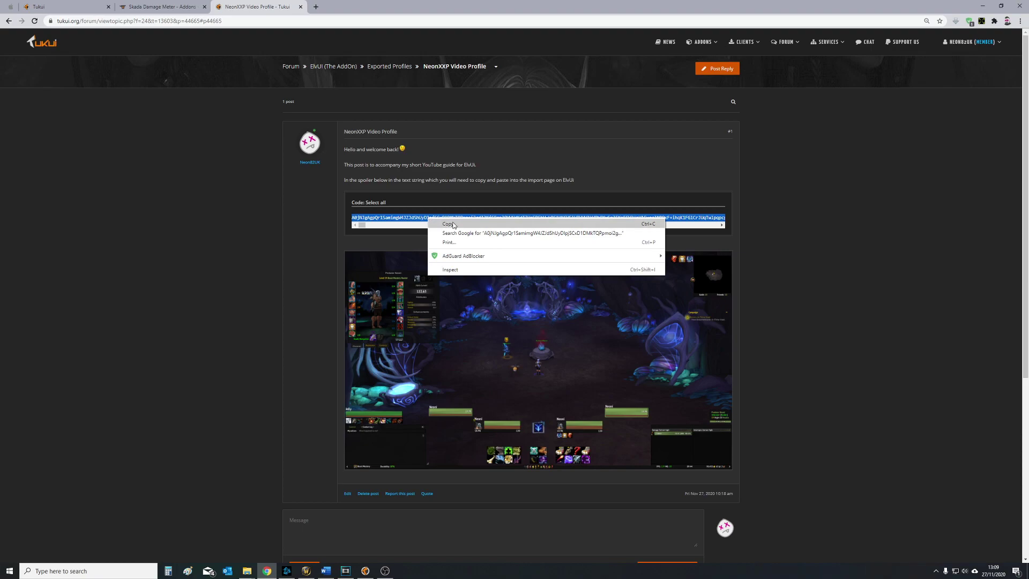
{"action": "left_click", "coordinate": [448, 224]}
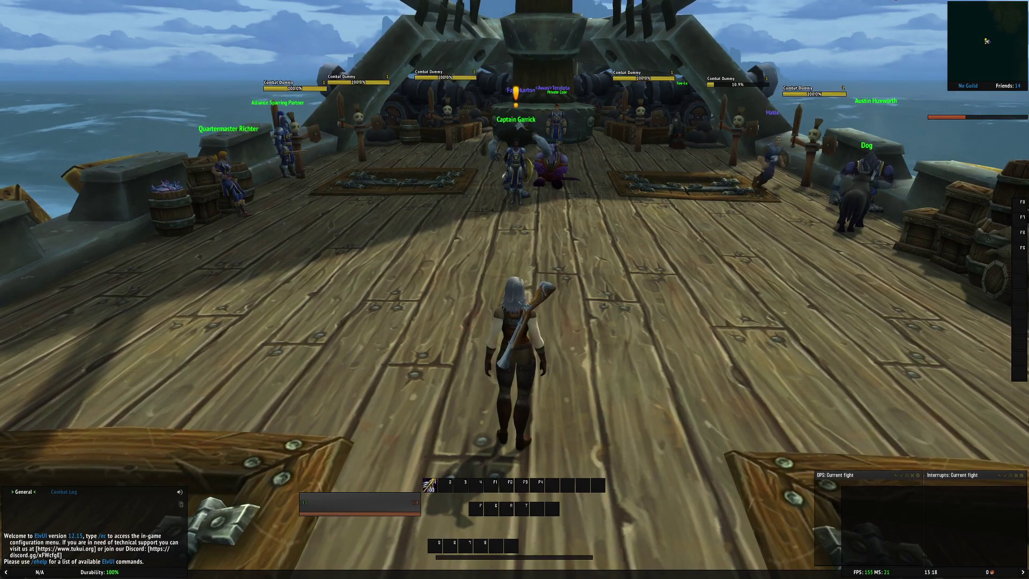
Check the installed AddOns list from the Game Menu to confirm ElvUI is present
{"action": "key", "text": "Escape"}
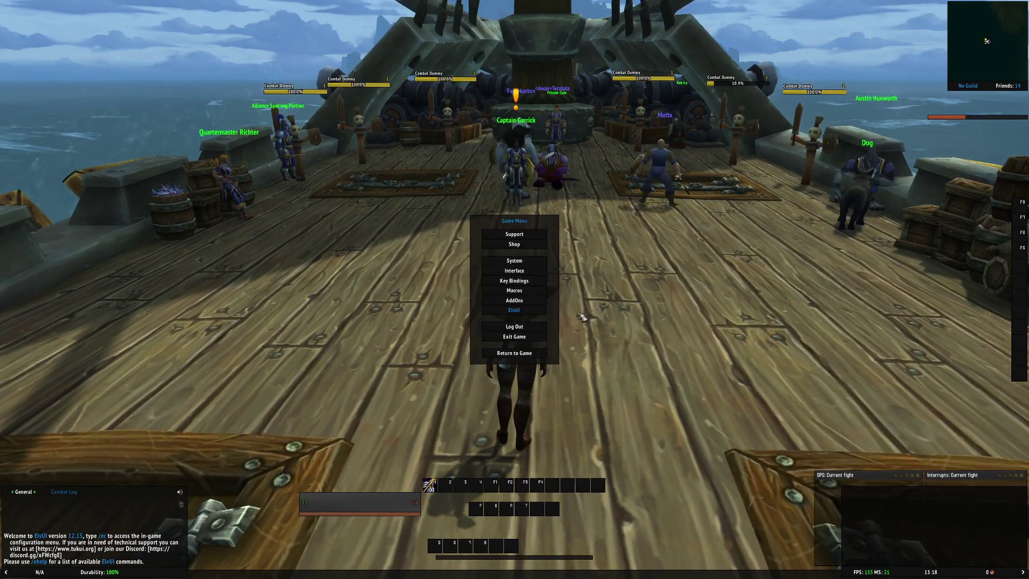
{"action": "left_click", "coordinate": [507, 317]}
{"action": "scroll", "coordinate": [486, 298], "scroll_direction": "down", "scroll_amount": 5}
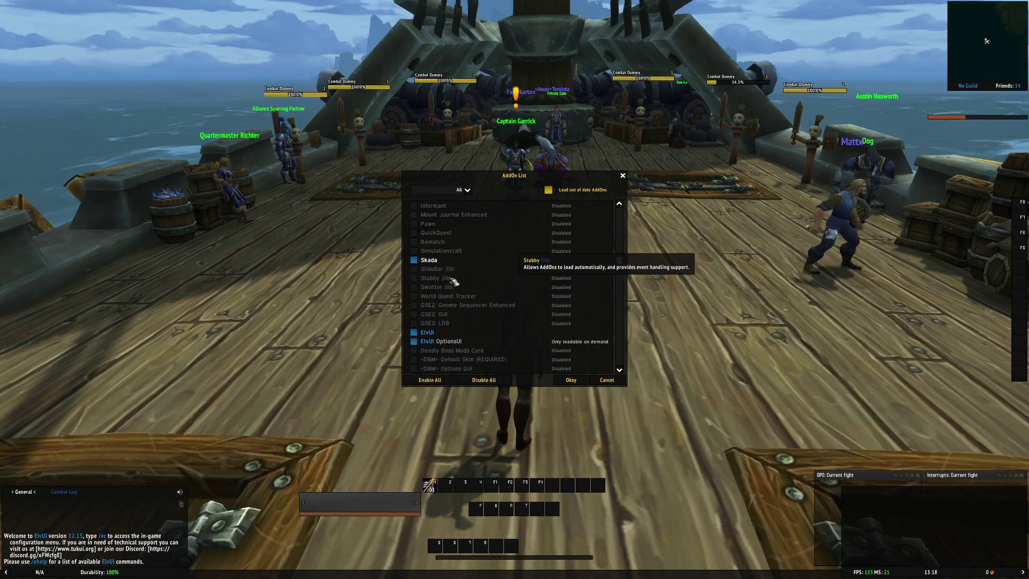
{"action": "key", "text": "Escape"}
{"action": "key", "text": "Escape"}
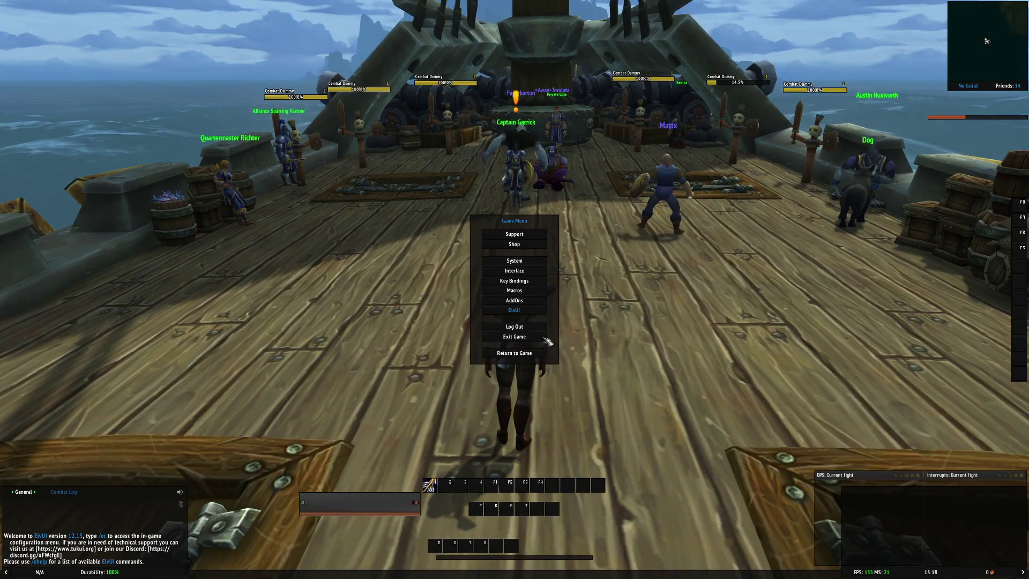
Open ElvUI's Profiles page, start Import Profile and focus the empty text box
{"action": "left_click", "coordinate": [523, 310]}
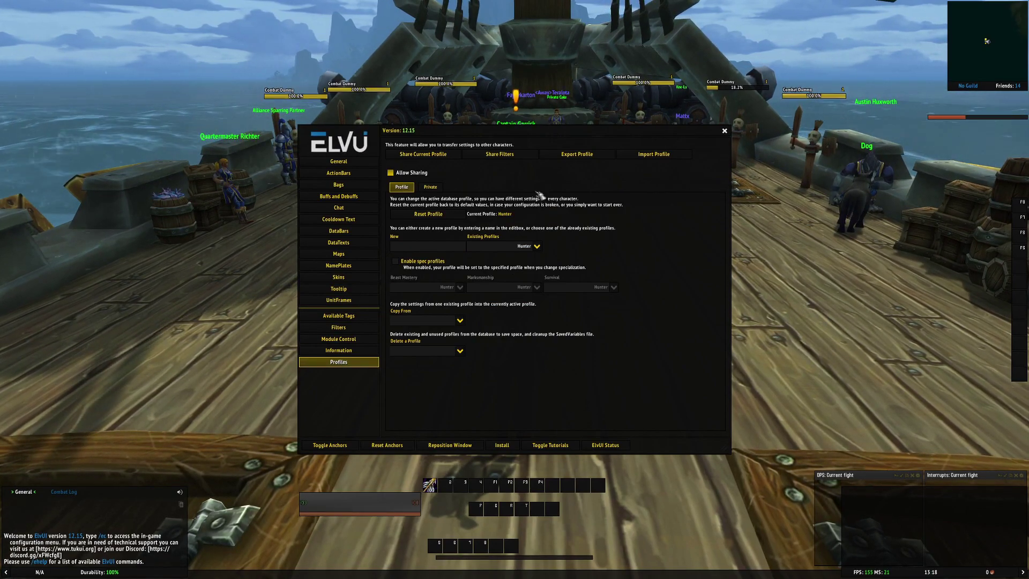
{"action": "left_click", "coordinate": [654, 155]}
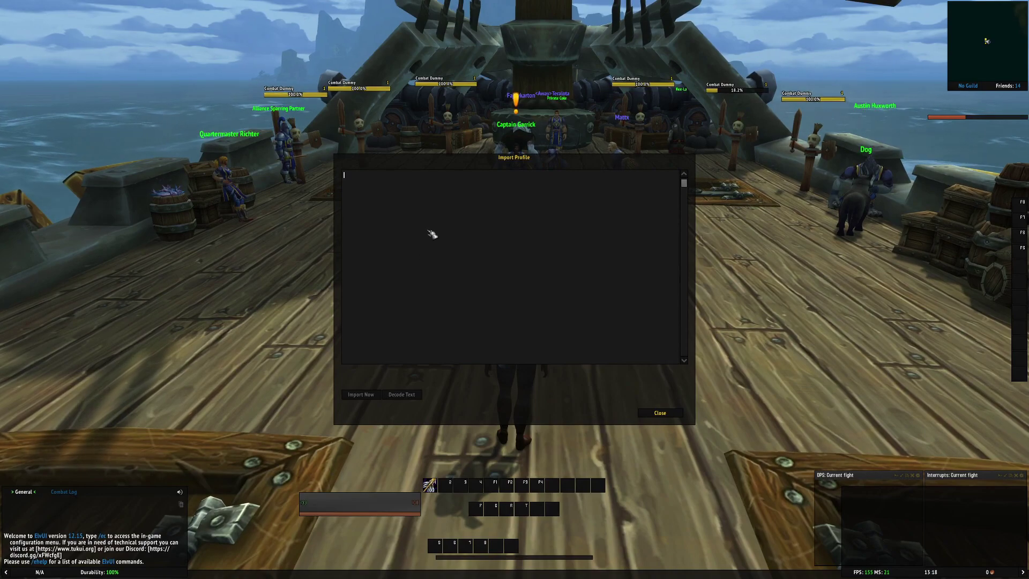
{"action": "left_click", "coordinate": [490, 247]}
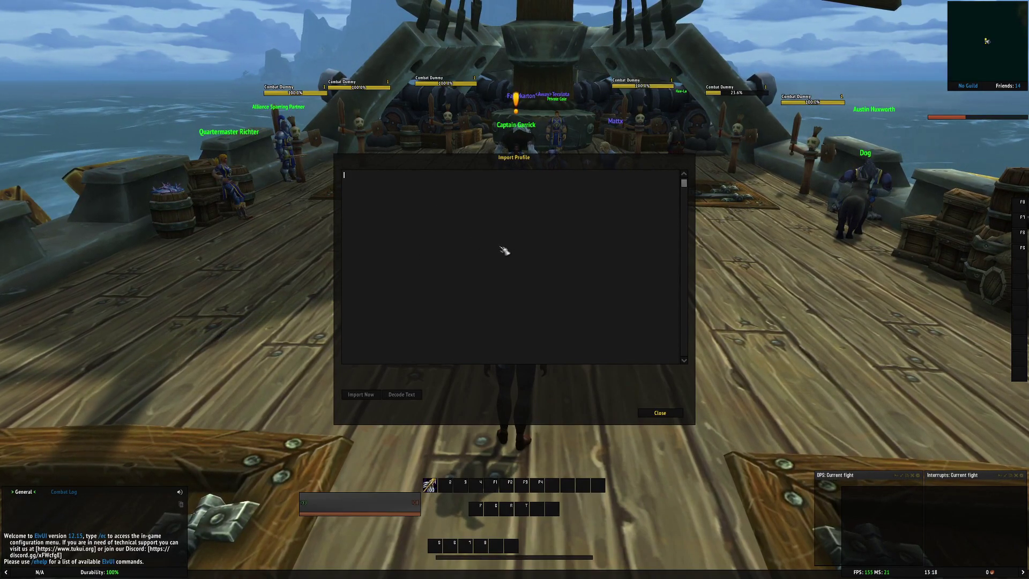
Paste the copied string, import it as a new profile named 'Hunter', and close the dialog
{"action": "key", "text": "ctrl+v"}
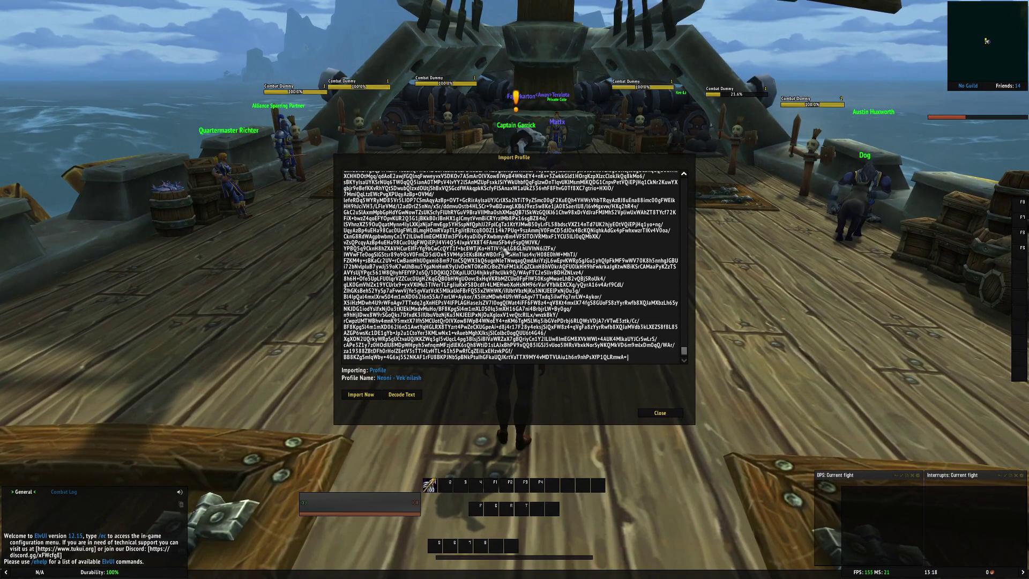
{"action": "scroll", "coordinate": [500, 276], "scroll_direction": "up", "scroll_amount": 10}
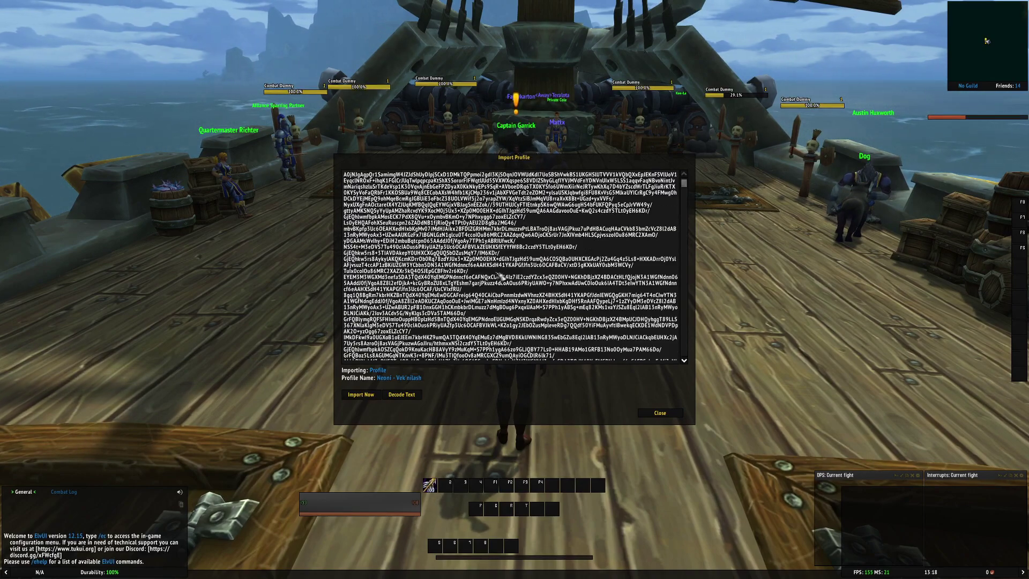
{"action": "scroll", "coordinate": [500, 276], "scroll_direction": "down", "scroll_amount": 10}
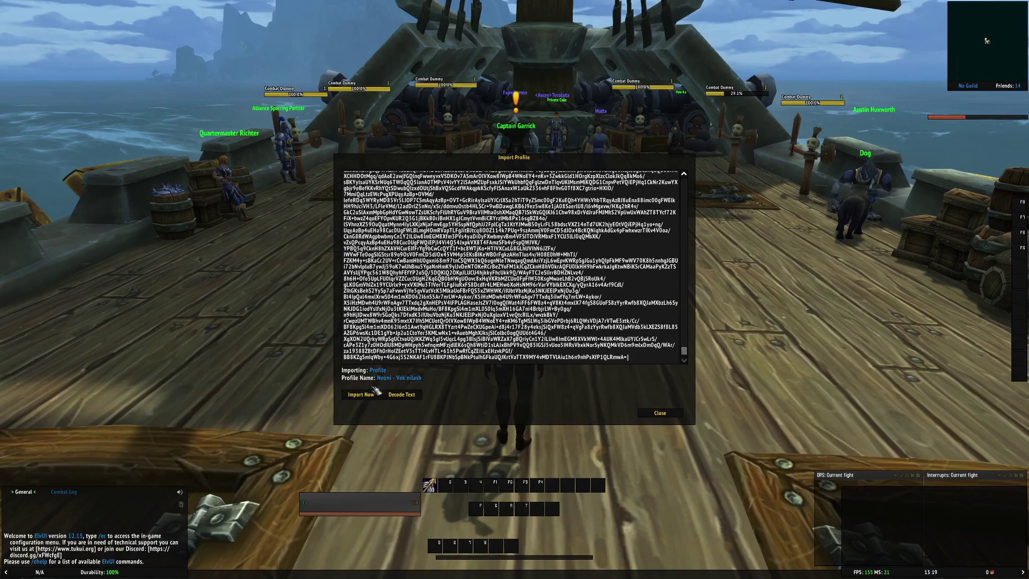
{"action": "left_click", "coordinate": [361, 394]}
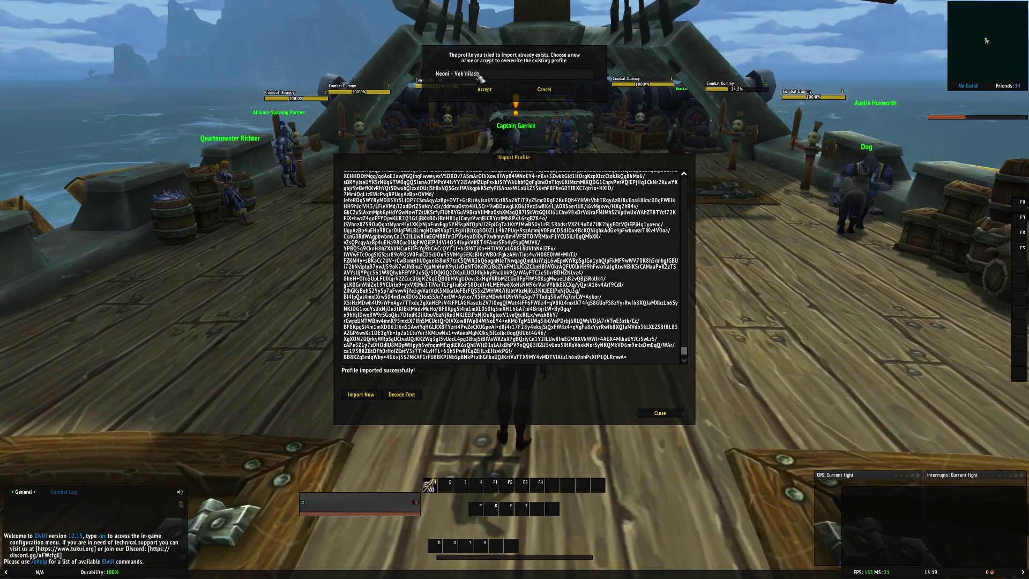
{"action": "type", "text": "Hunter"}
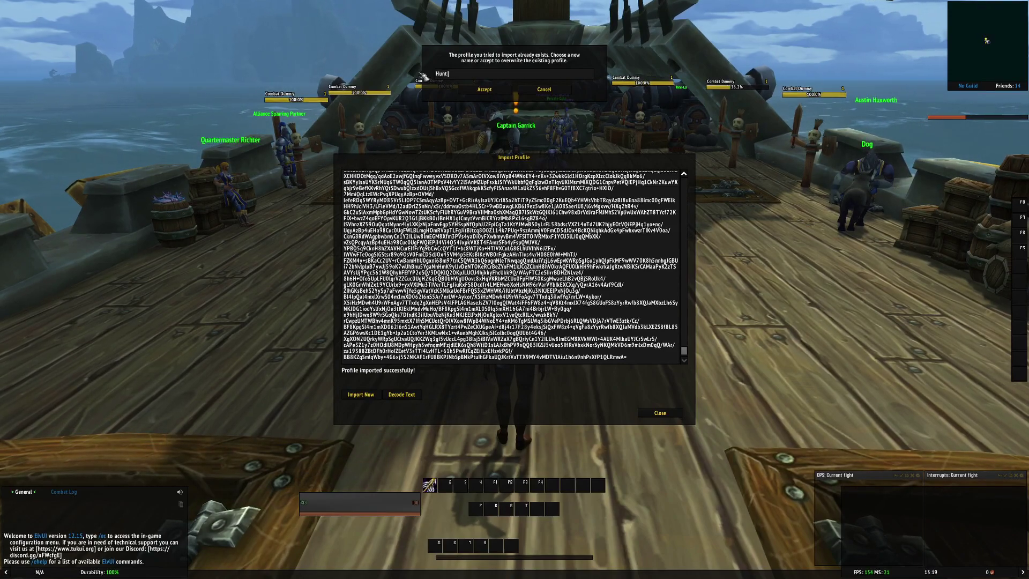
{"action": "left_click", "coordinate": [485, 90]}
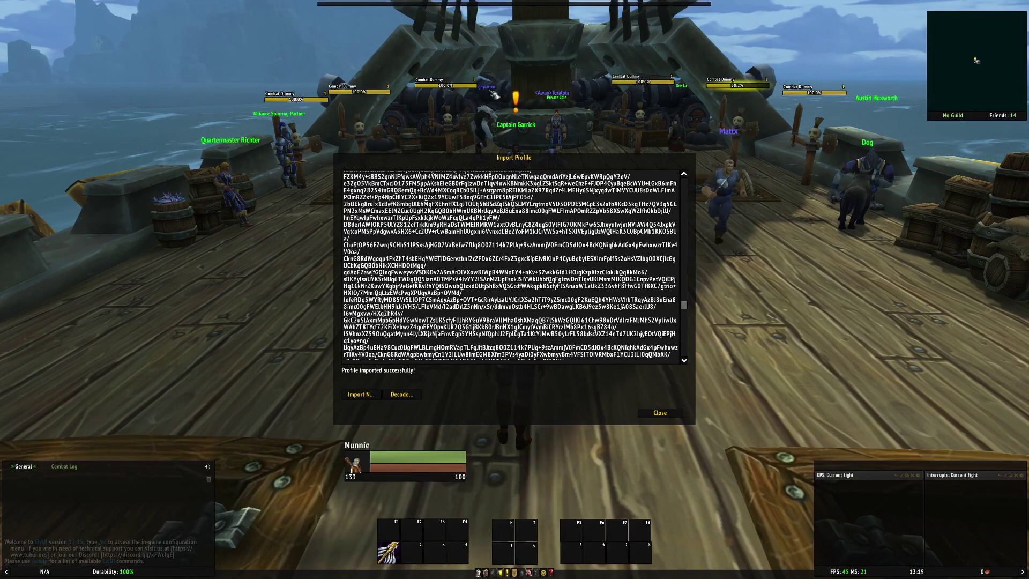
{"action": "left_click", "coordinate": [659, 413]}
Close the ElvUI config, target your own character and set it as focus
{"action": "key", "text": "Escape"}
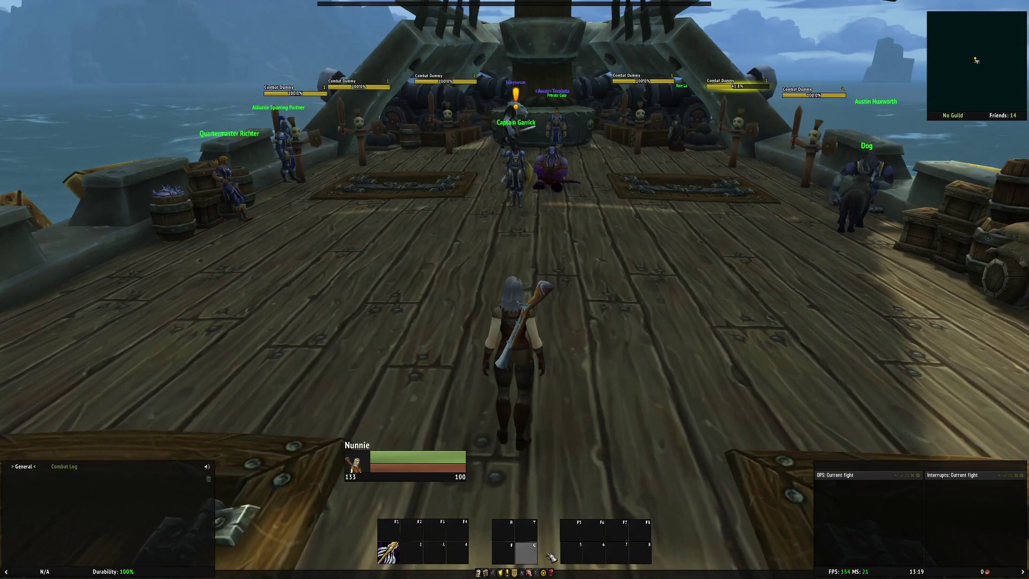
{"action": "mouse_move", "coordinate": [491, 513]}
{"action": "left_mouse_down"}
{"action": "mouse_move", "coordinate": [300, 514]}
{"action": "mouse_move", "coordinate": [533, 506]}
{"action": "mouse_move", "coordinate": [239, 501]}
{"action": "mouse_move", "coordinate": [1018, 481]}
{"action": "mouse_move", "coordinate": [418, 459]}
{"action": "left_mouse_up"}
{"action": "left_click", "coordinate": [417, 460]}
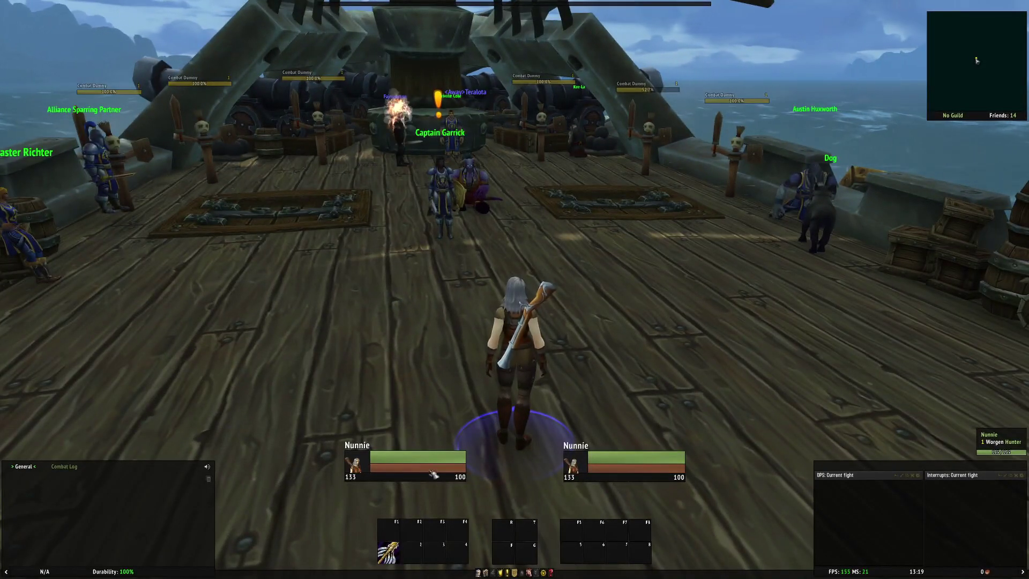
{"action": "right_click", "coordinate": [434, 474]}
{"action": "mouse_move", "coordinate": [432, 515]}
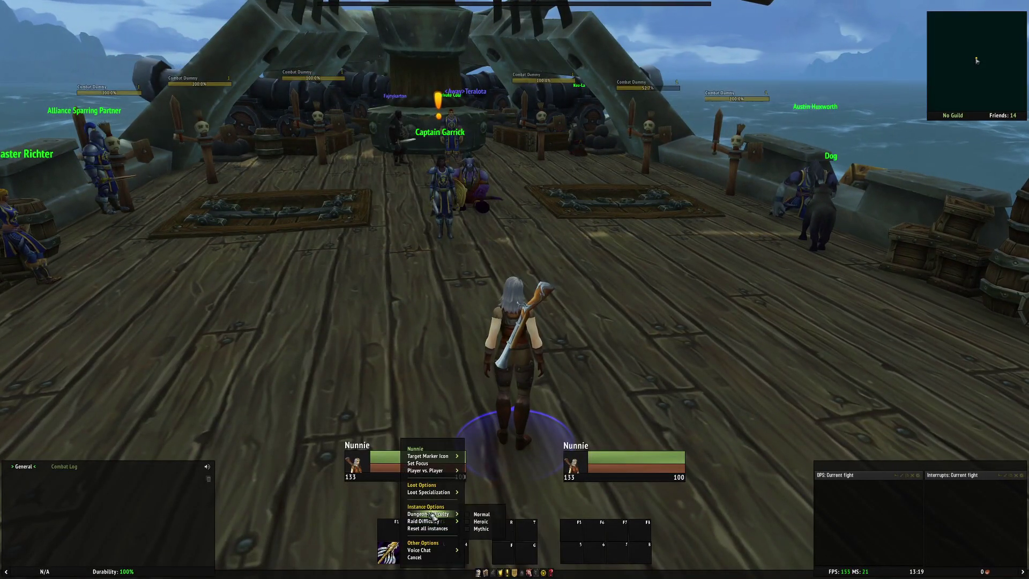
{"action": "left_click", "coordinate": [417, 463]}
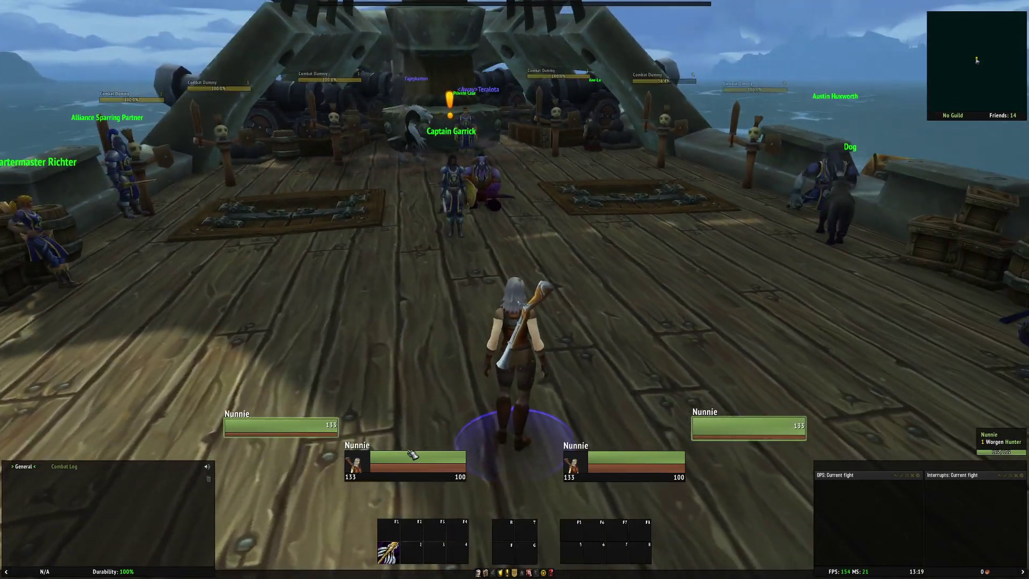
Open the character panel and walk along the deck toward Captain Garrick
{"action": "key", "text": "c"}
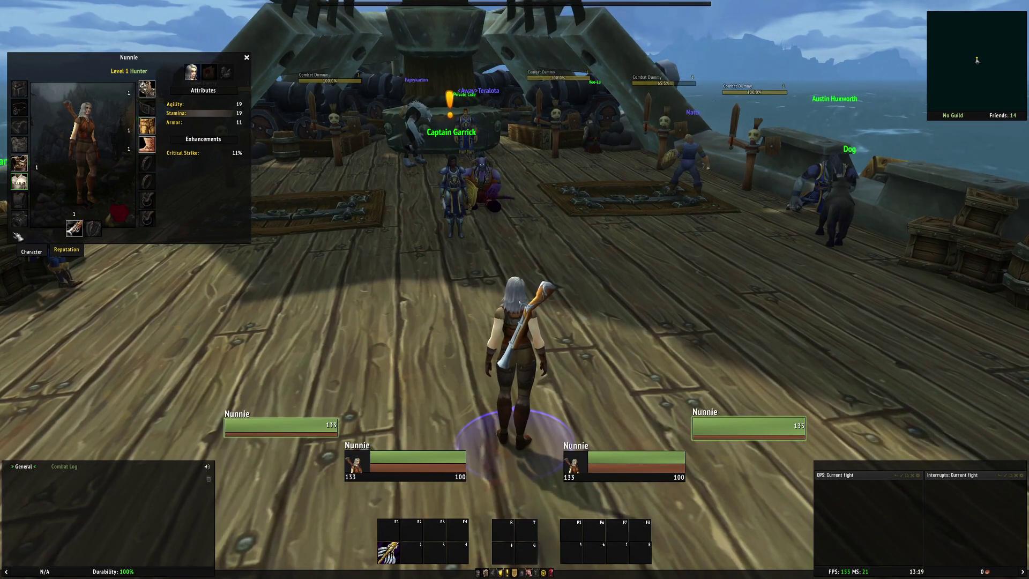
{"action": "left_click_drag", "start_coordinate": [310, 227], "coordinate": [203, 228]}
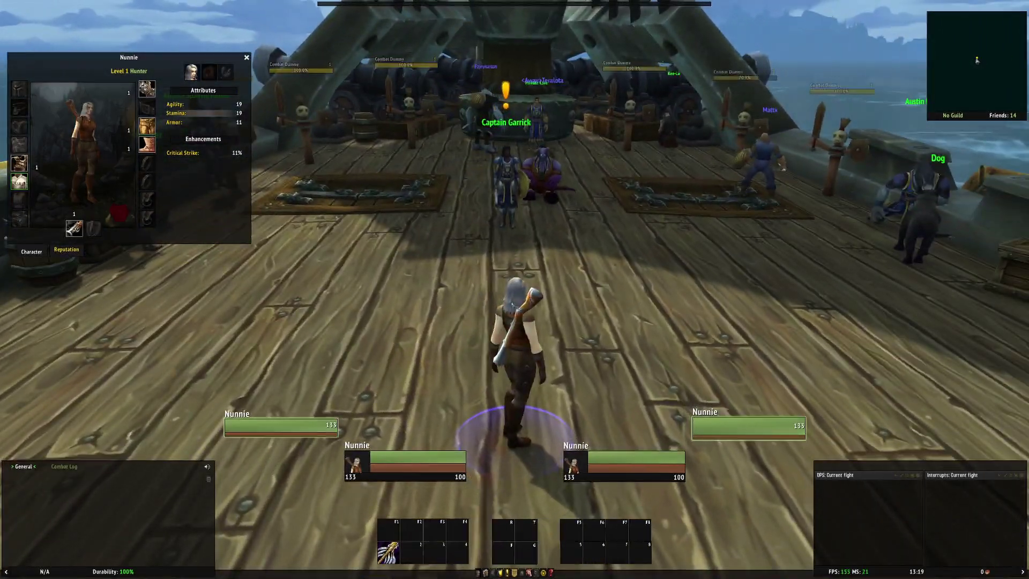
{"action": "key", "text": "w"}
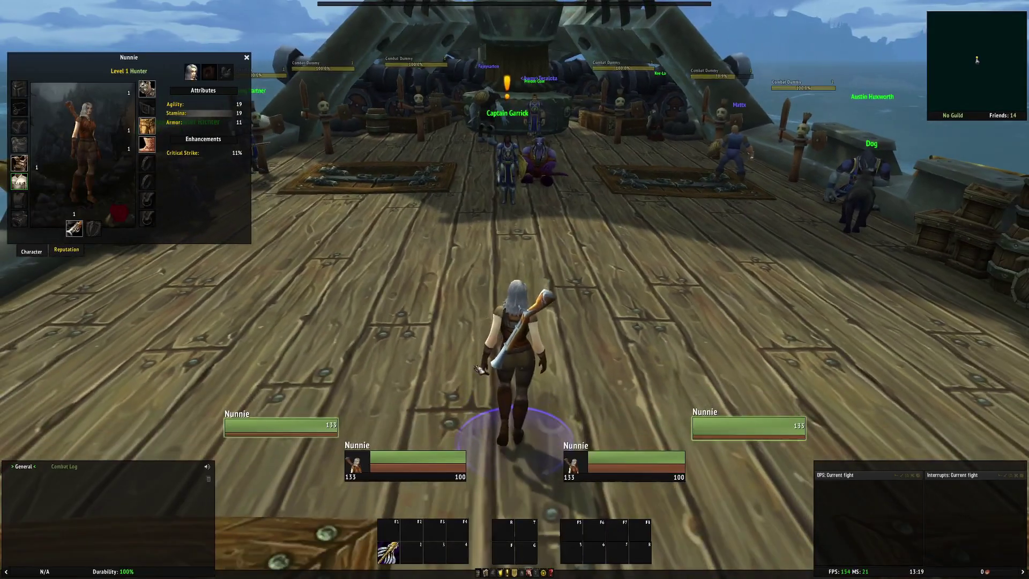
{"action": "left_click_drag", "start_coordinate": [479, 370], "coordinate": [532, 369]}
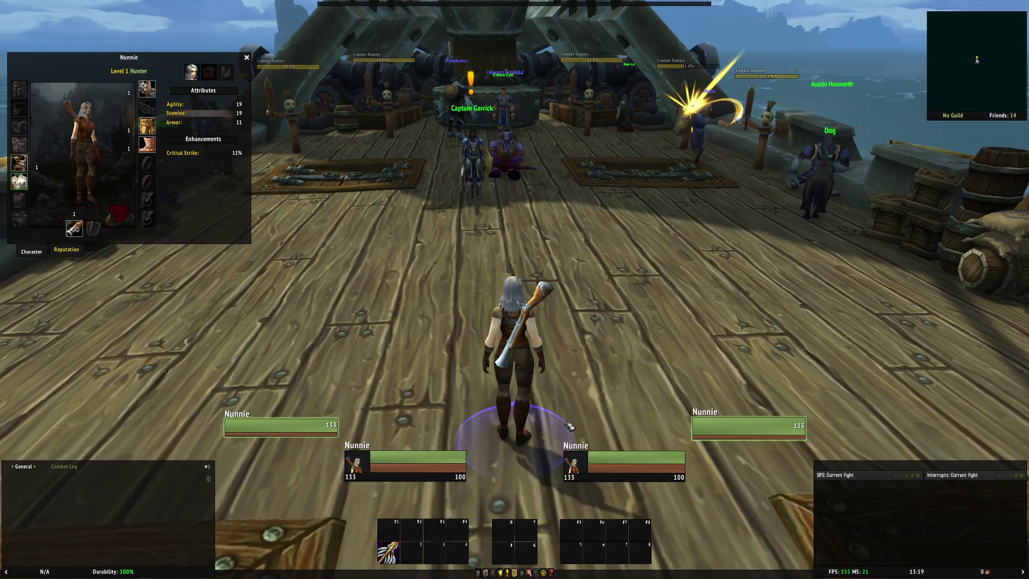
{"action": "key", "text": "w"}
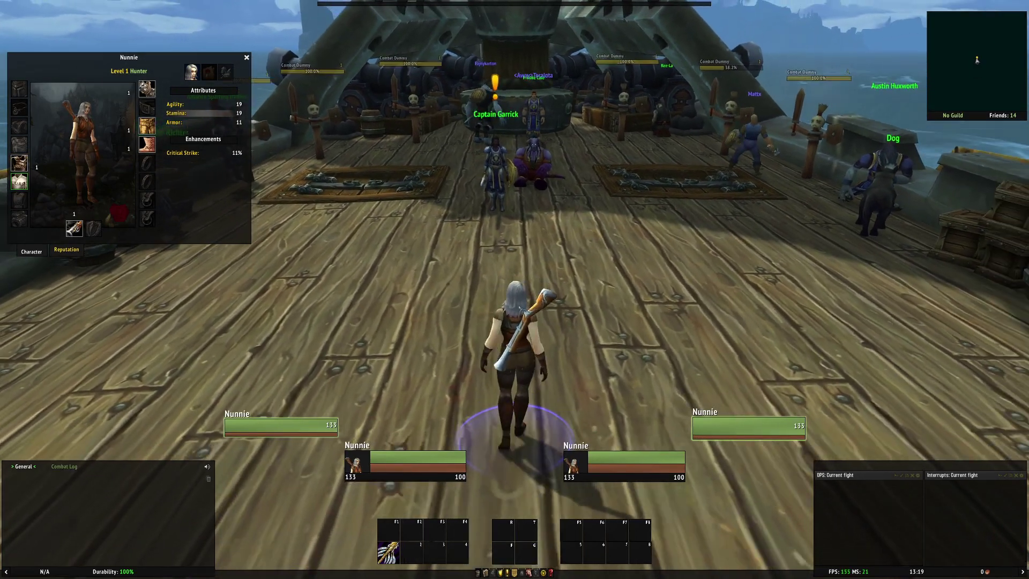
{"action": "key", "text": "w"}
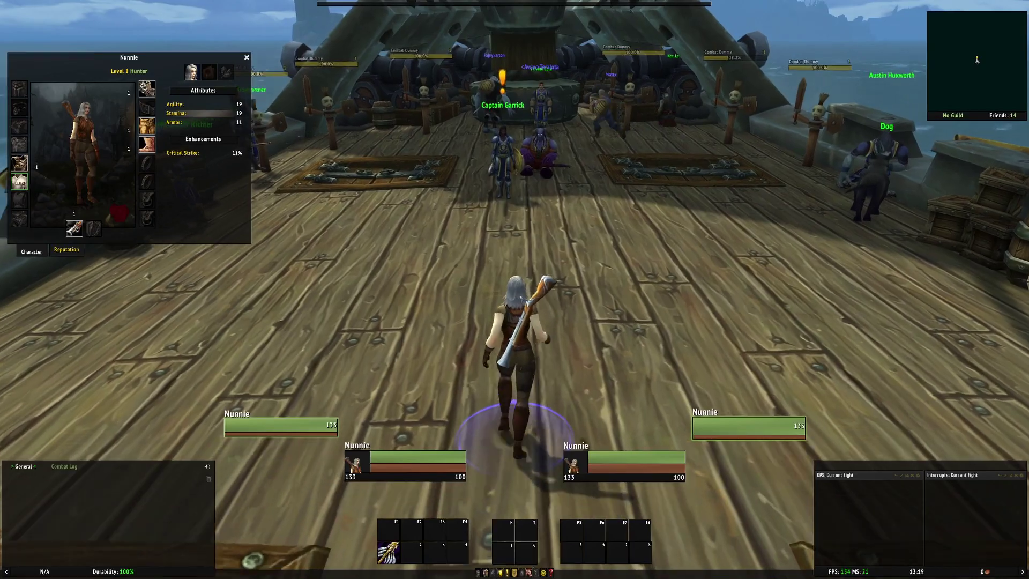